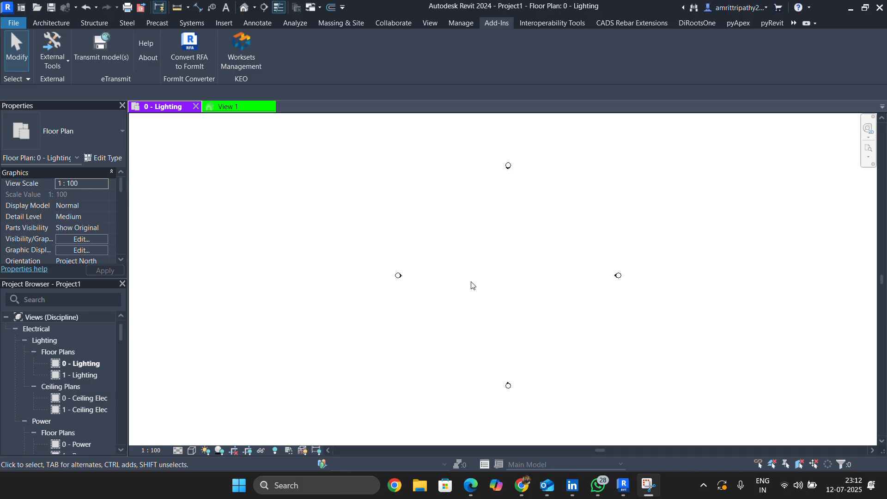
# Draw a horizontal channel cable tray about 11000 mm long between the west and east elevation markers in the lighting floor plan
pyautogui.click(51, 23)
pyautogui.scroll(-3, 478, 259)
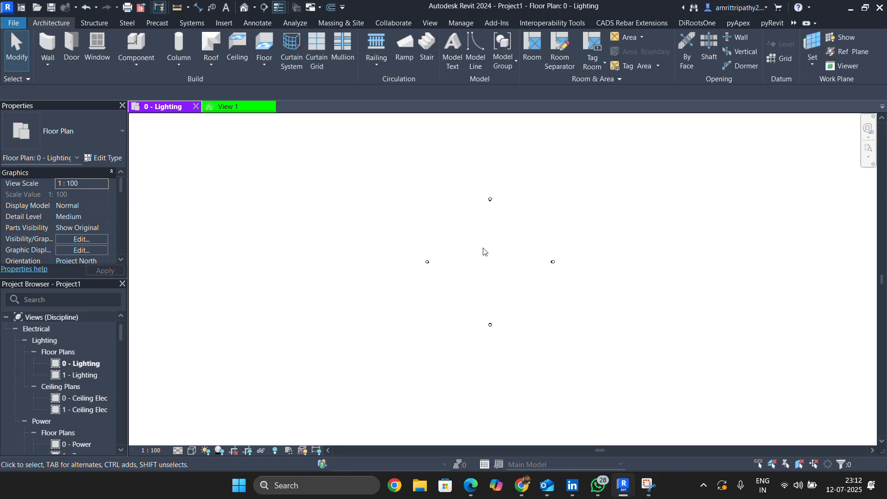
pyautogui.scroll(3, 483, 252)
pyautogui.moveTo(551, 298); pyautogui.dragTo(529, 306, button='middle')
pyautogui.press('c')
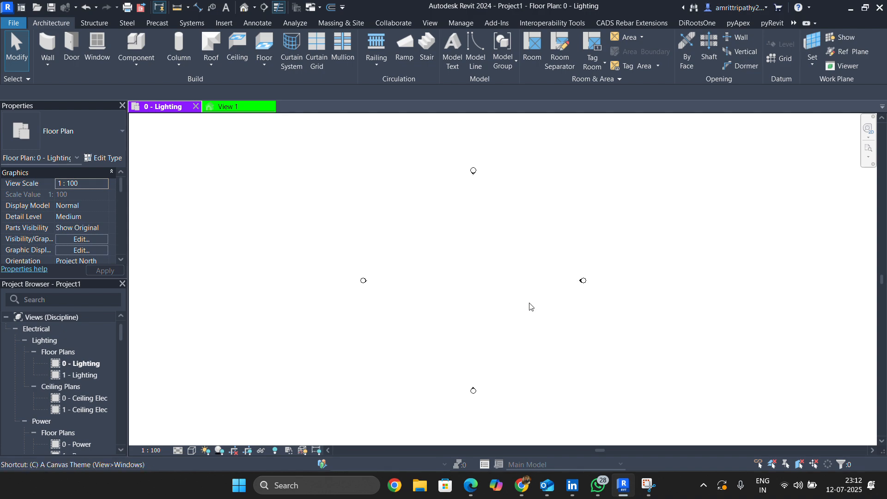
pyautogui.press('t')
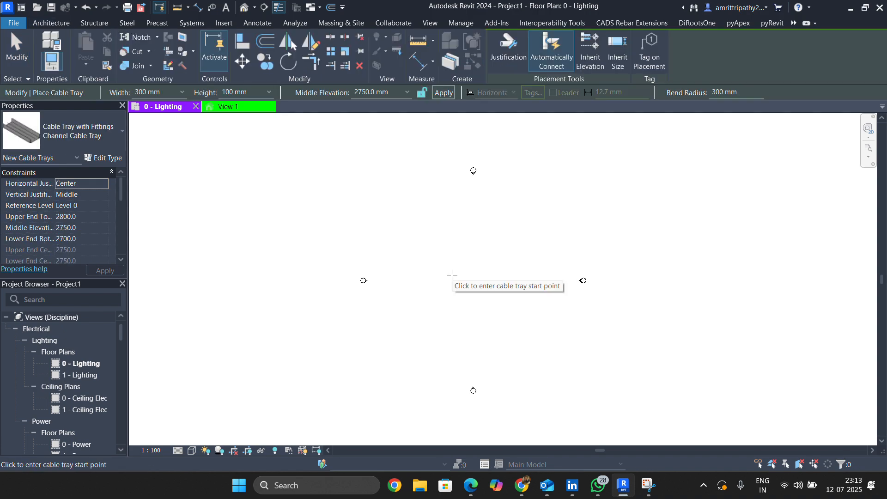
pyautogui.scroll(-2, 425, 287)
pyautogui.scroll(4, 425, 286)
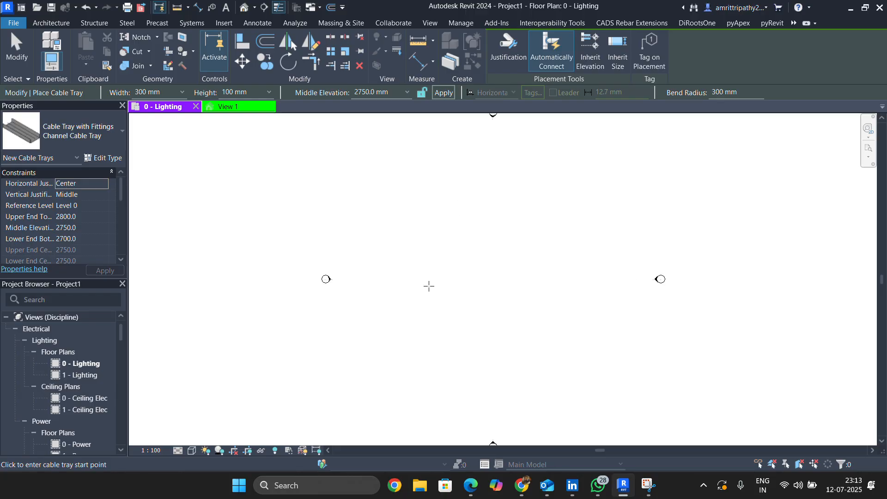
pyautogui.click(384, 285)
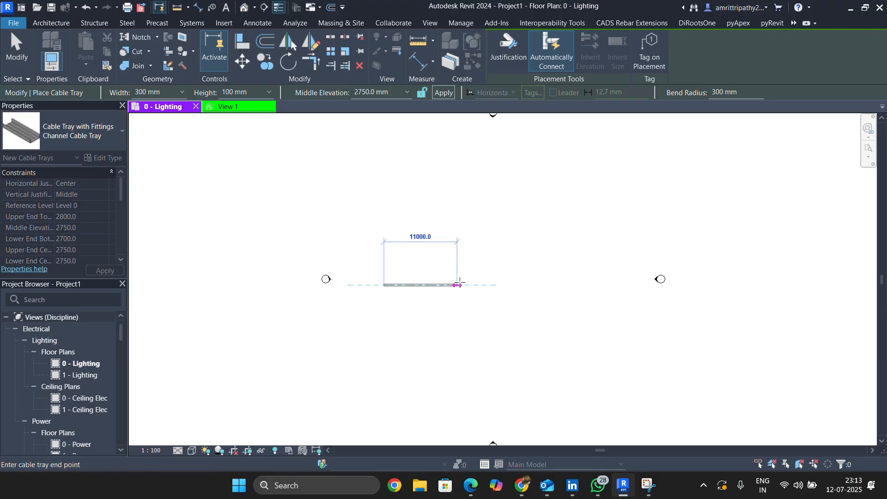
pyautogui.scroll(2, 436, 286)
pyautogui.scroll(2, 437, 285)
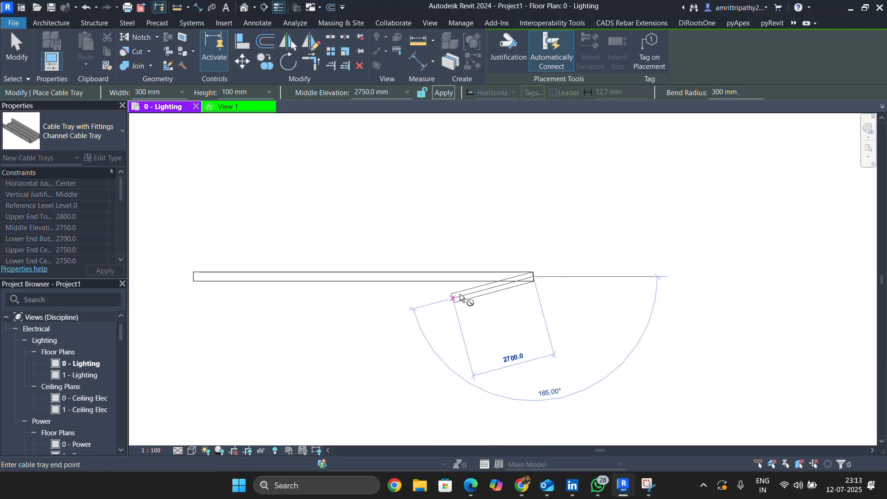
pyautogui.scroll(-1, 439, 295)
pyautogui.press('Escape')
pyautogui.scroll(-2, 424, 288)
pyautogui.press('Escape')
# Examine how the new cable tray is displayed in plan, selecting it and viewing it up close
pyautogui.scroll(1, 415, 287)
pyautogui.click(415, 286)
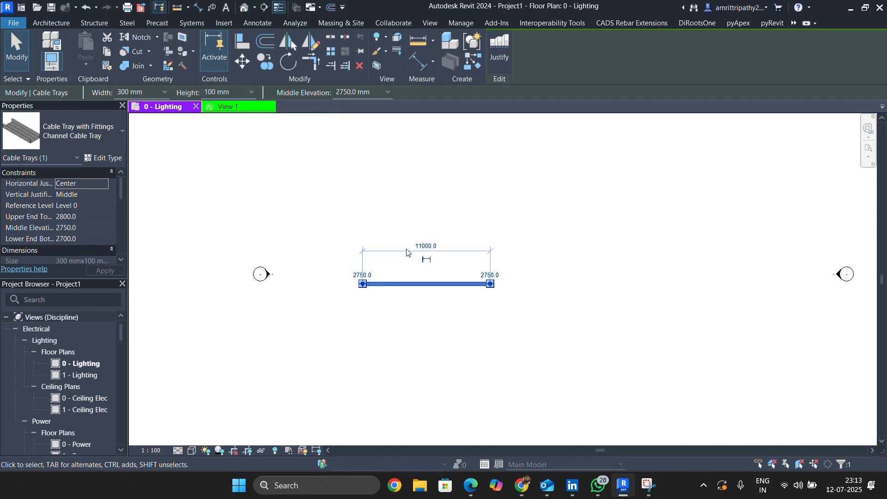
pyautogui.scroll(1, 407, 290)
pyautogui.scroll(2, 408, 290)
pyautogui.moveTo(368, 224); pyautogui.dragTo(398, 258, button='middle')
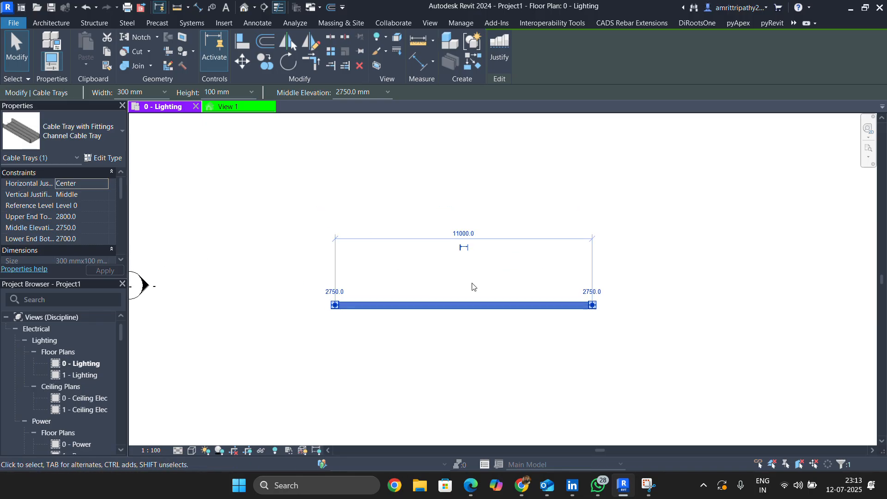
pyautogui.scroll(1, 482, 273)
pyautogui.scroll(1, 482, 273)
pyautogui.click(558, 175)
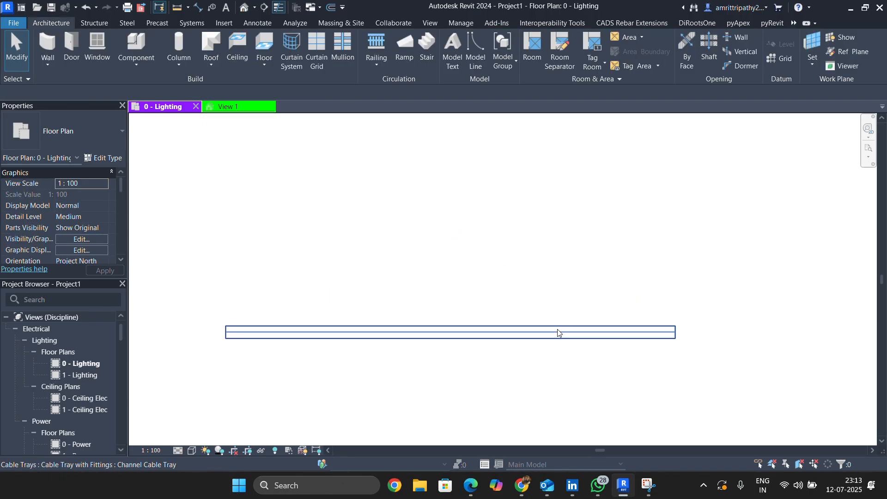
pyautogui.click(558, 331)
pyautogui.scroll(-1, 538, 191)
pyautogui.click(600, 365)
pyautogui.click(560, 283)
pyautogui.scroll(1, 561, 284)
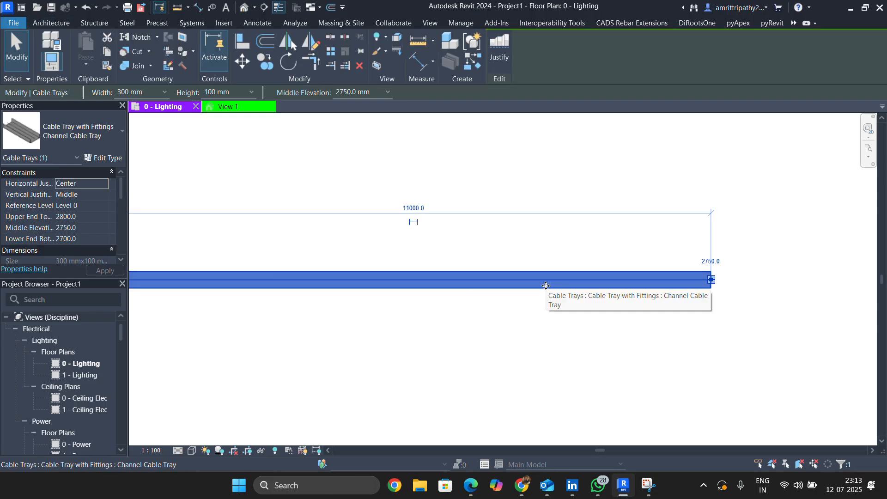
pyautogui.click(507, 368)
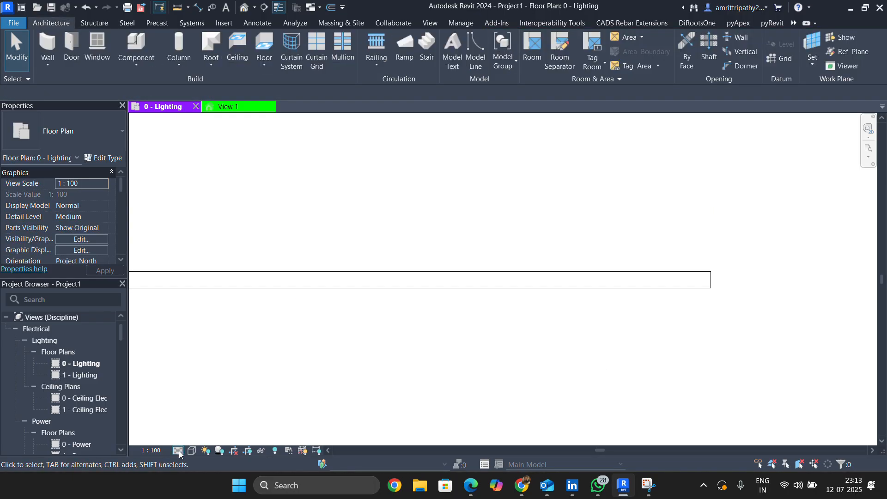
# Set the floor plan's detail level to Fine
pyautogui.click(179, 451)
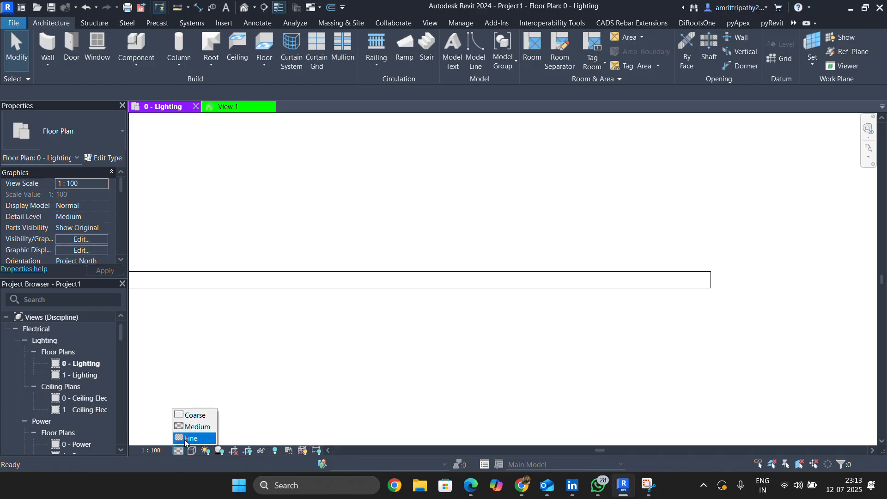
pyautogui.click(191, 438)
pyautogui.scroll(-2, 540, 291)
pyautogui.scroll(2, 493, 311)
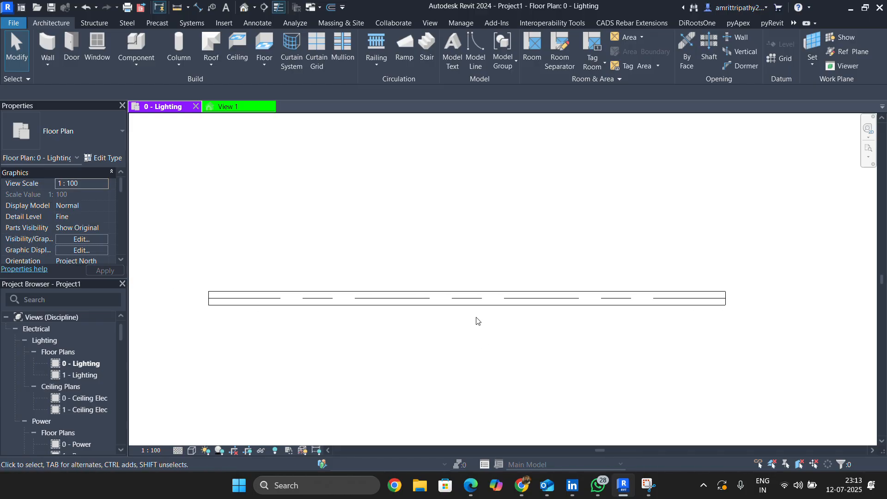
# Review the cable tray's type parameters, from fittings and identity data through to the IFC parameters
pyautogui.click(536, 304)
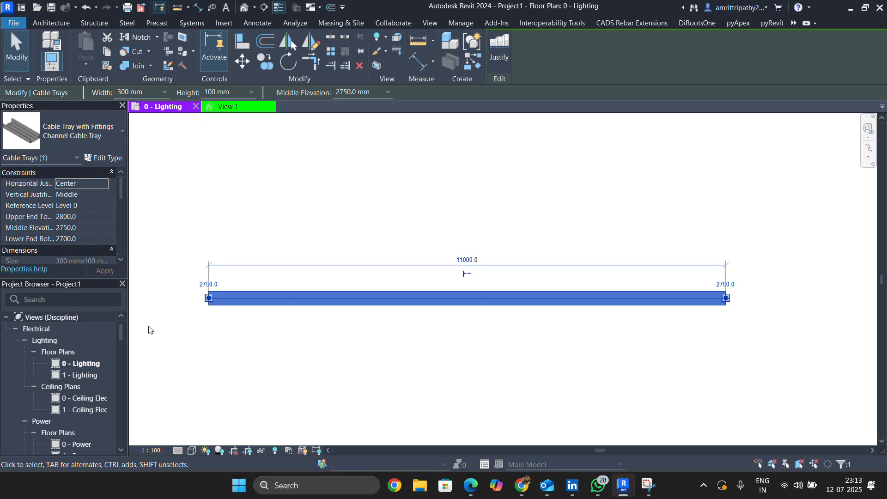
pyautogui.click(106, 158)
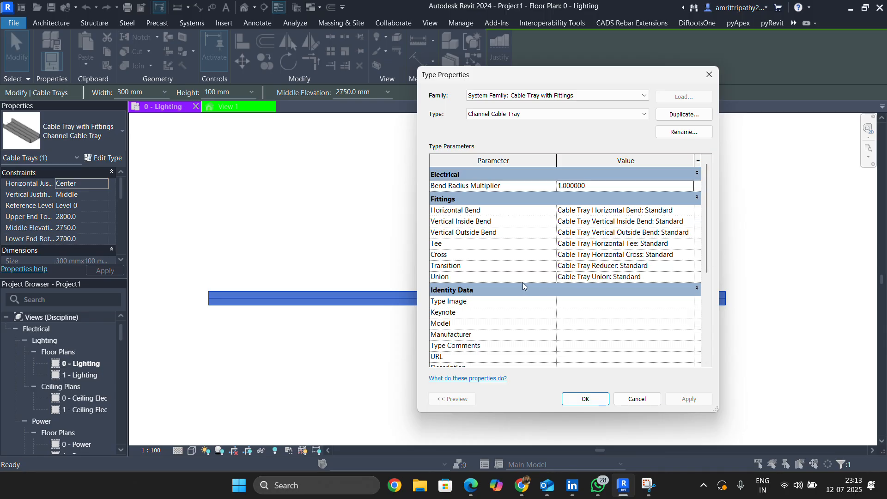
pyautogui.scroll(-2, 530, 287)
pyautogui.scroll(2, 551, 290)
pyautogui.scroll(-4, 549, 285)
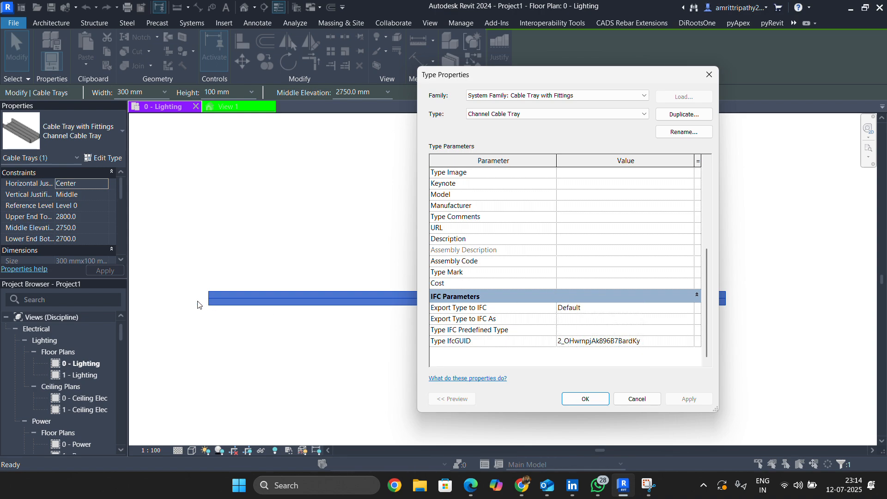
pyautogui.scroll(1, 549, 298)
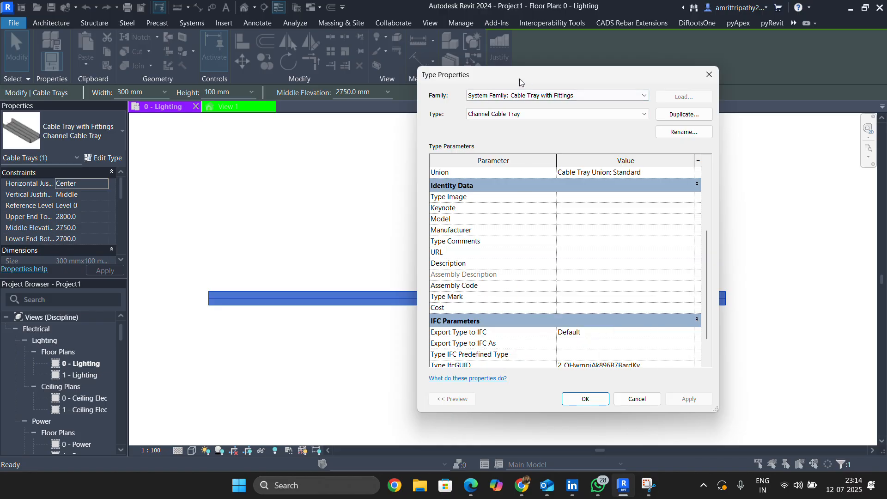
pyautogui.moveTo(520, 79); pyautogui.dragTo(388, 72)
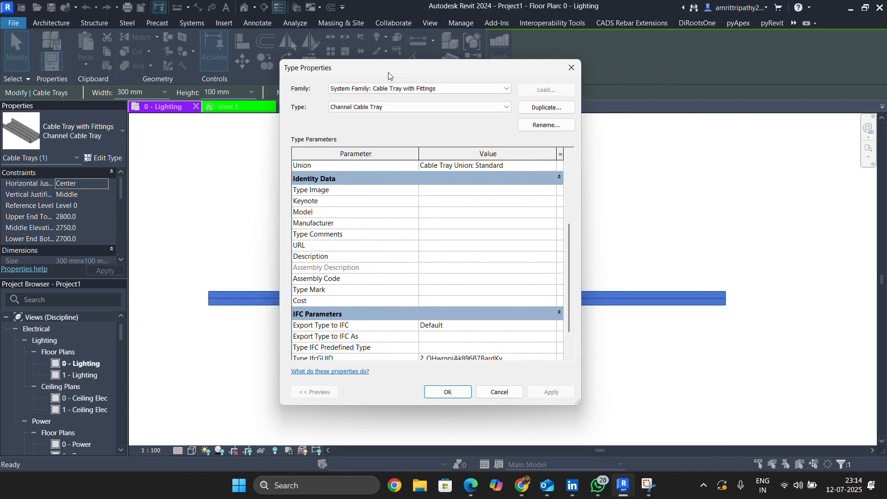
pyautogui.click(444, 391)
pyautogui.click(621, 188)
pyautogui.click(379, 296)
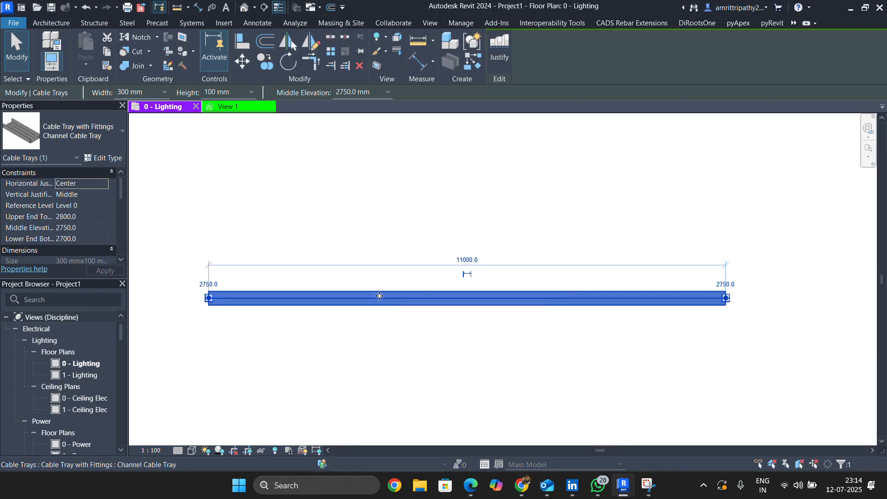
pyautogui.click(536, 222)
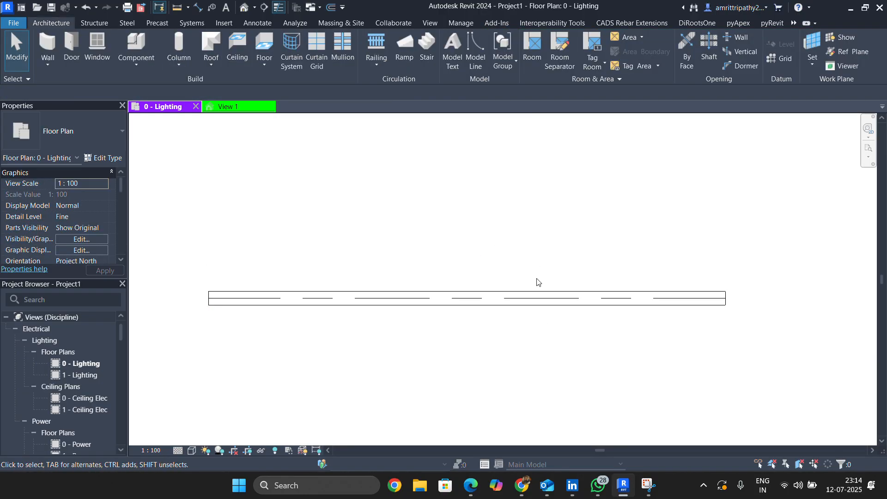
# Check the electrical and fittings parameters in the Channel Cable Tray type properties once more
pyautogui.click(368, 296)
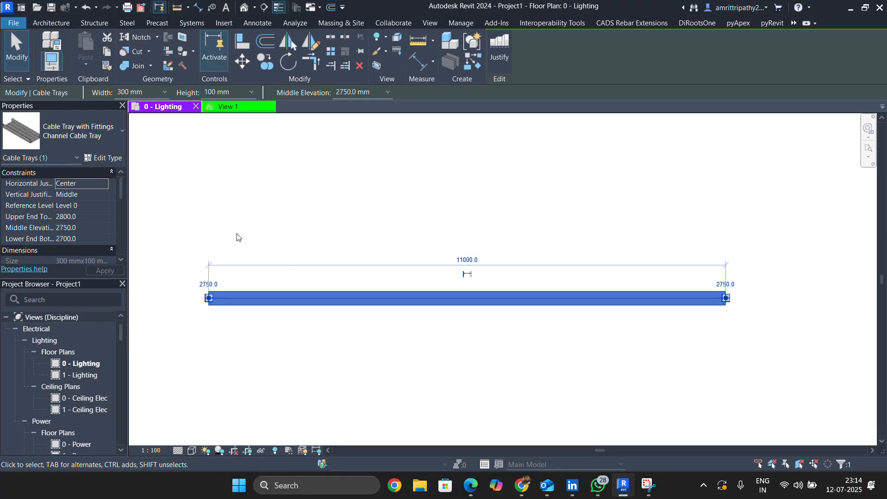
pyautogui.click(102, 158)
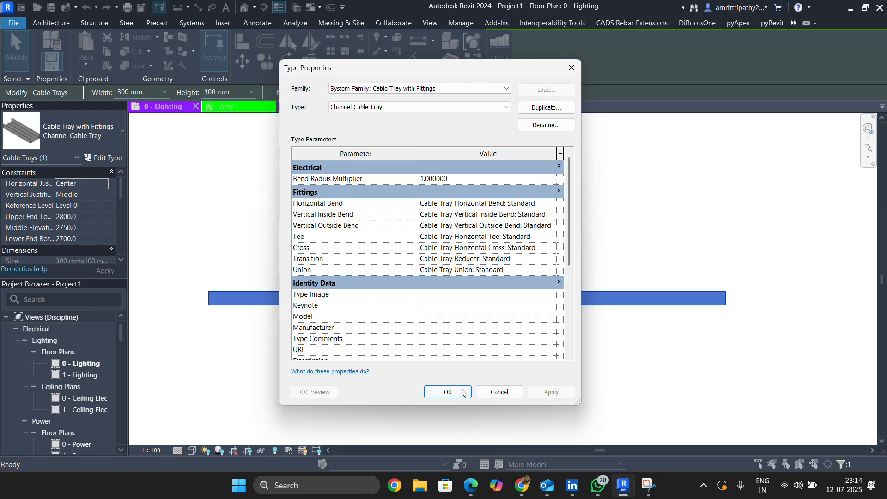
pyautogui.click(448, 392)
pyautogui.click(581, 222)
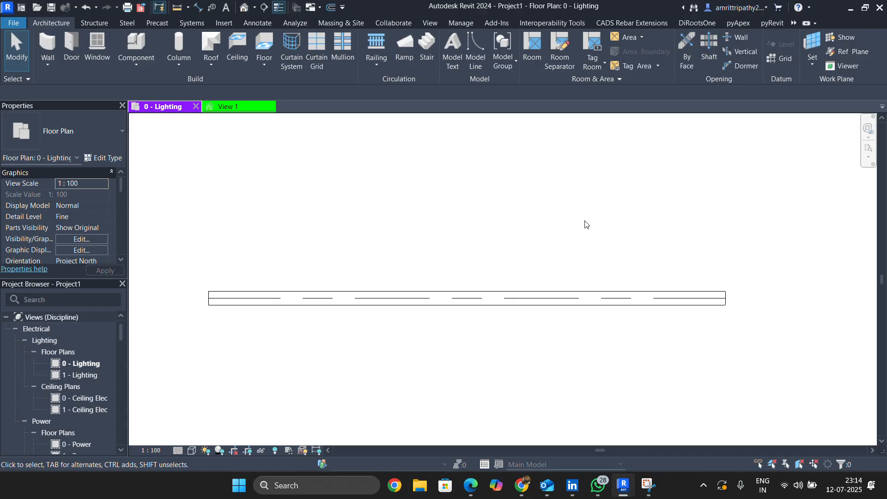
# Examine the cable tray's instance properties, covering constraints, dimensions, identity data, phasing and IFC parameters
pyautogui.scroll(-2, 581, 230)
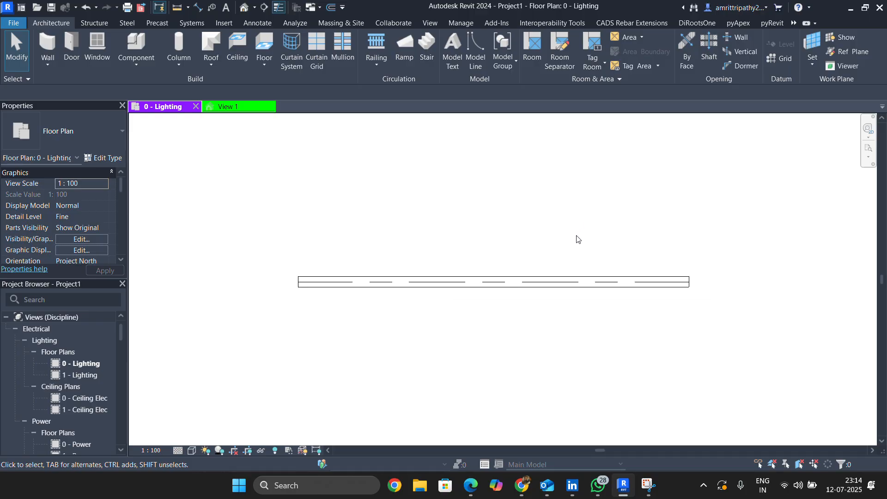
pyautogui.click(559, 280)
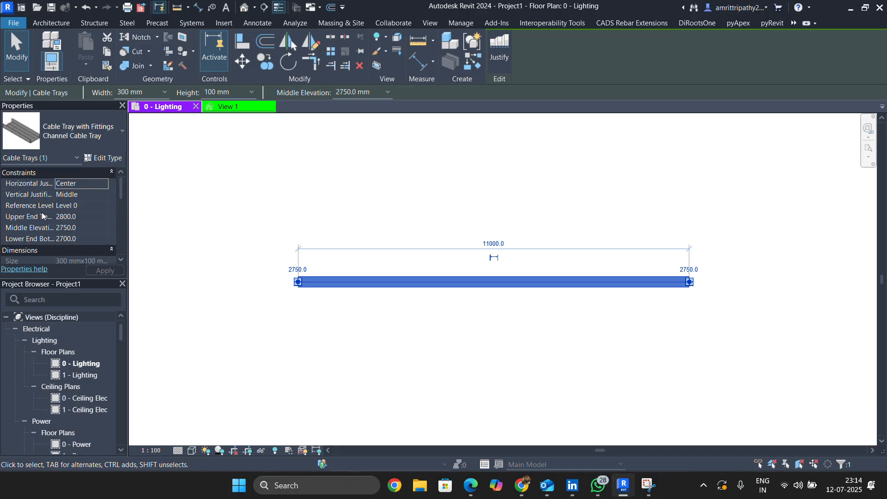
pyautogui.scroll(-3, 44, 216)
pyautogui.scroll(3, 50, 223)
pyautogui.scroll(-5, 51, 225)
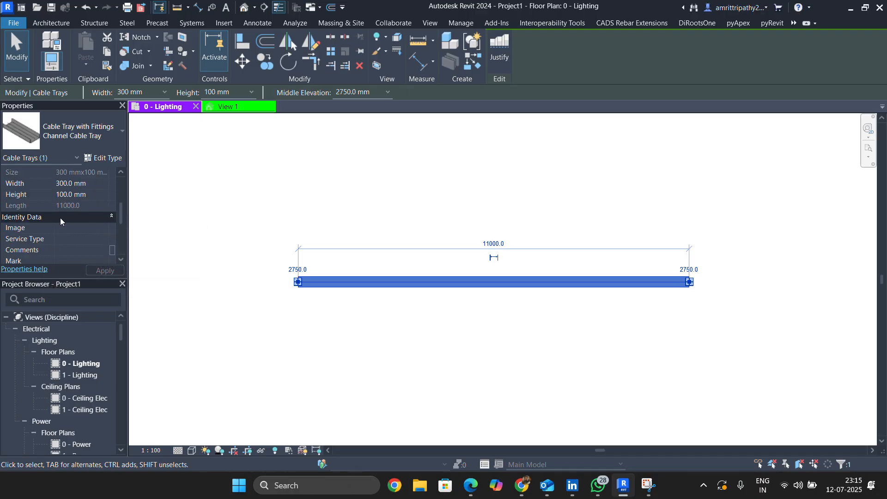
pyautogui.scroll(3, 60, 217)
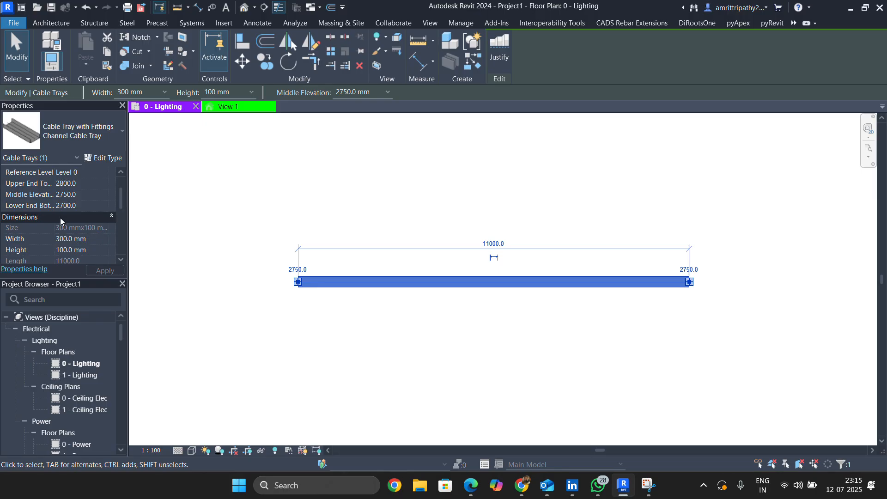
pyautogui.scroll(-2, 60, 217)
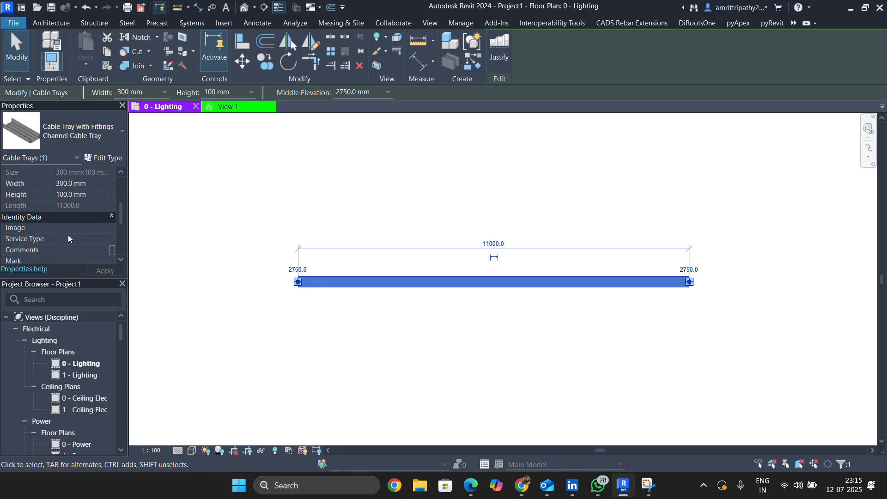
pyautogui.scroll(-1, 68, 236)
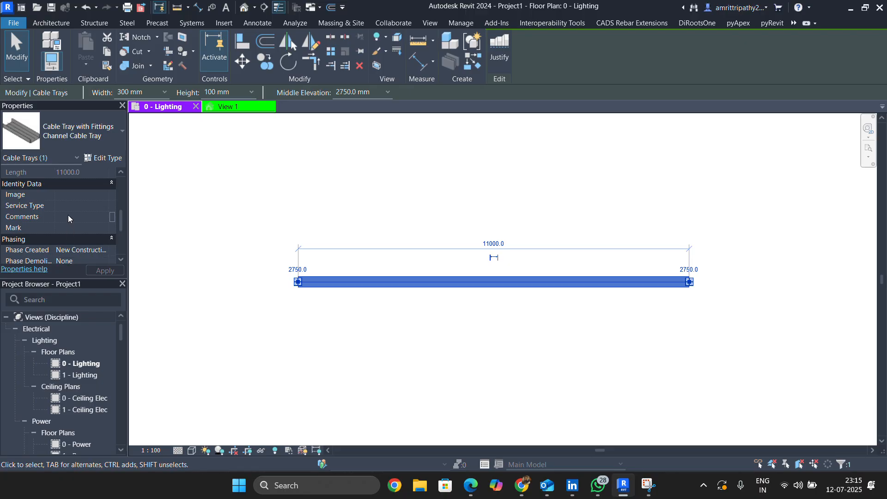
pyautogui.scroll(2, 48, 192)
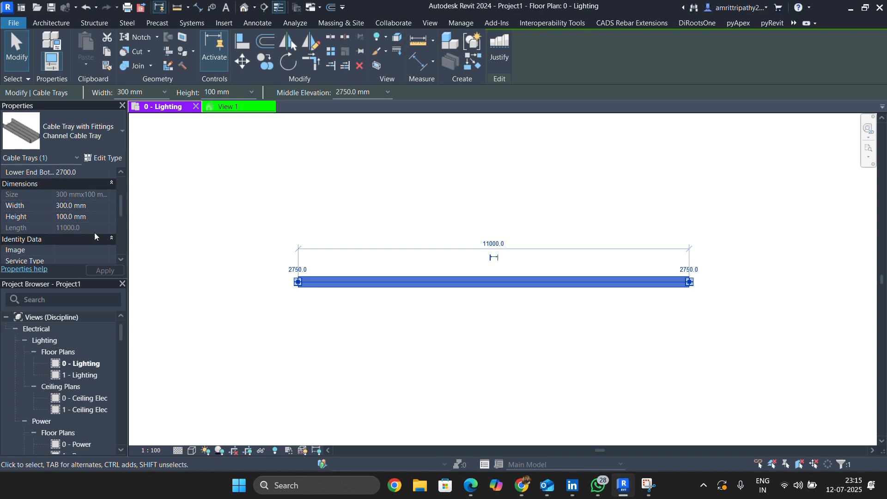
pyautogui.scroll(-2, 46, 196)
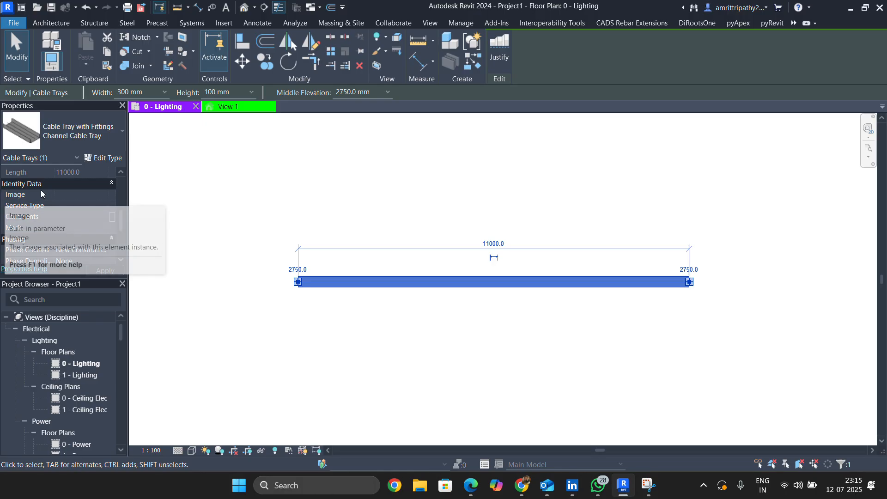
pyautogui.scroll(-1, 44, 192)
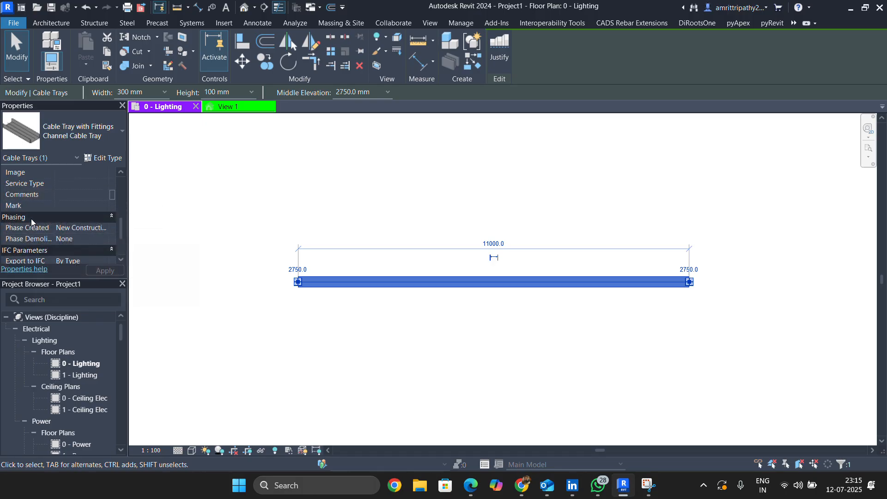
pyautogui.scroll(-1, 77, 240)
pyautogui.scroll(5, 64, 216)
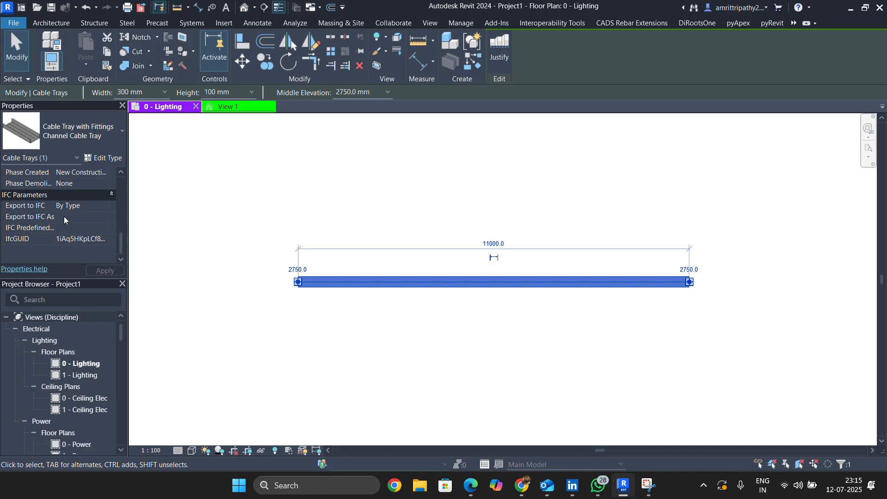
pyautogui.scroll(5, 78, 252)
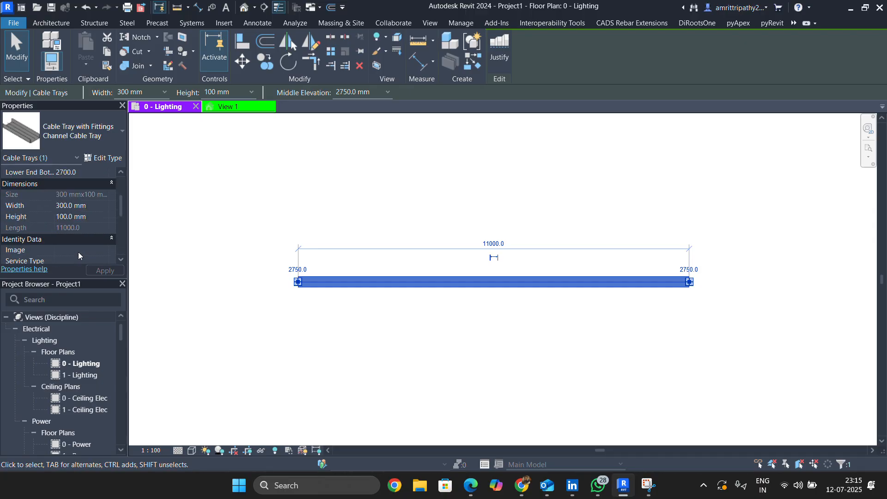
pyautogui.scroll(-1, 79, 251)
pyautogui.scroll(1, 78, 251)
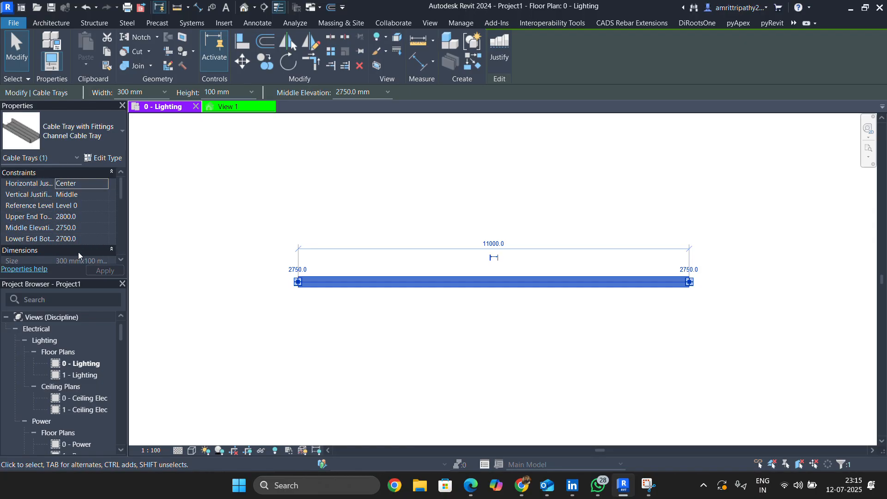
# Review the cable tray's instance constraints and dimensions, and check its Channel Cable Tray type properties again
pyautogui.scroll(-1, 79, 251)
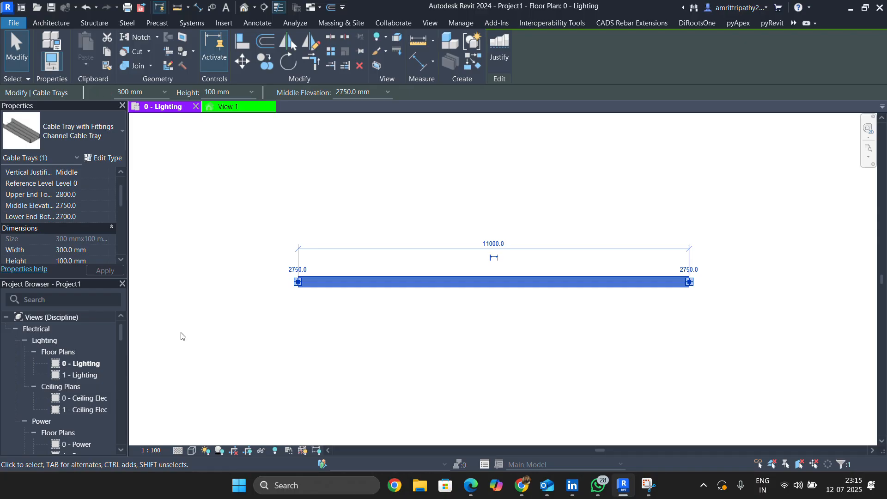
pyautogui.scroll(1, 70, 212)
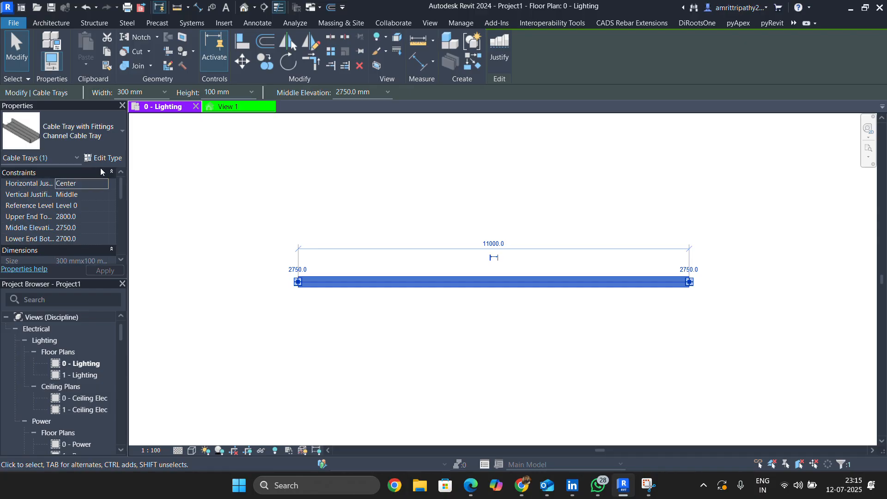
pyautogui.click(439, 193)
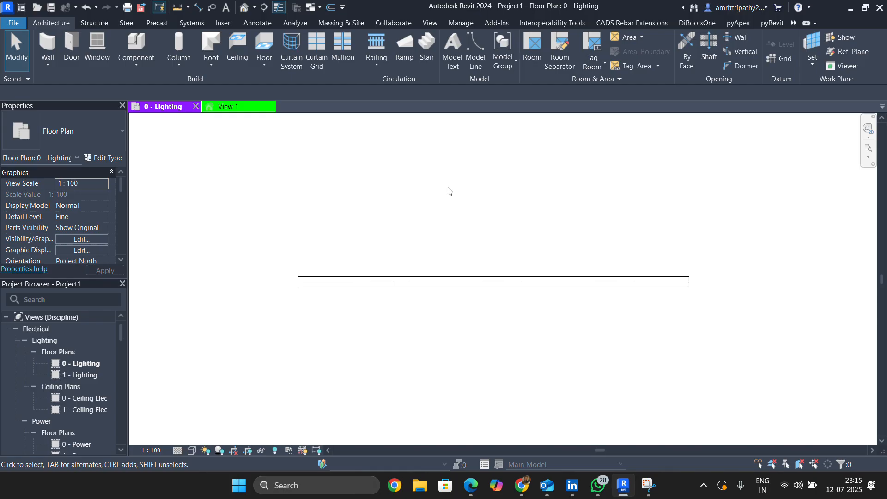
pyautogui.click(528, 292)
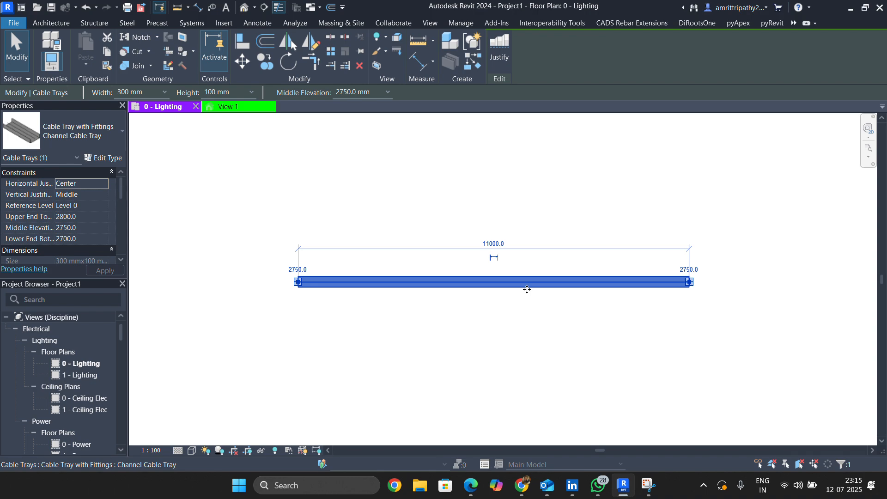
pyautogui.click(106, 162)
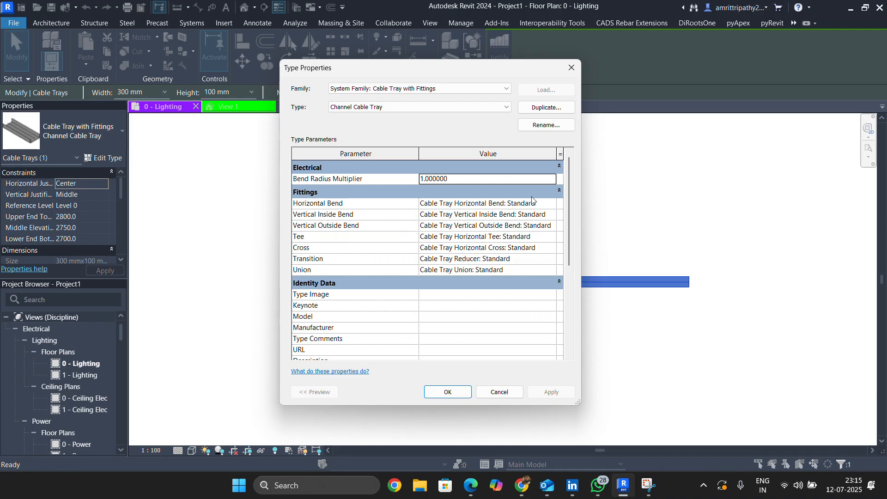
pyautogui.click(571, 68)
pyautogui.click(476, 216)
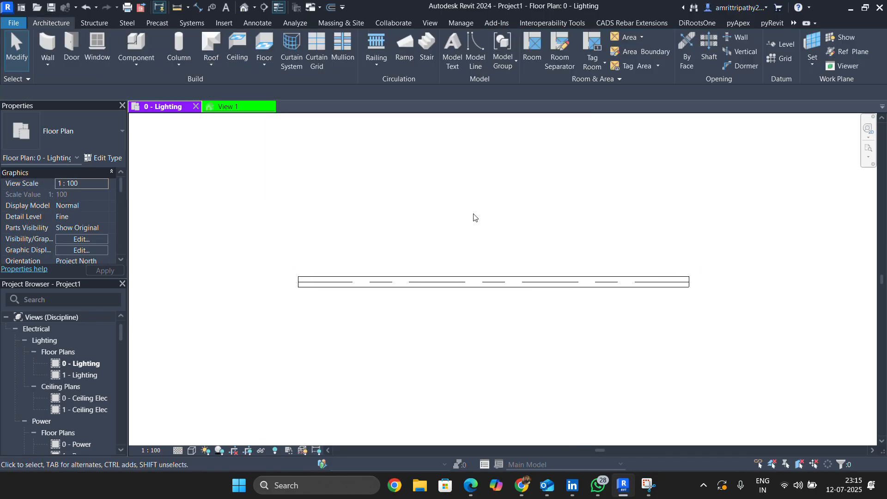
pyautogui.click(481, 284)
pyautogui.scroll(2, 482, 283)
pyautogui.scroll(-1, 487, 311)
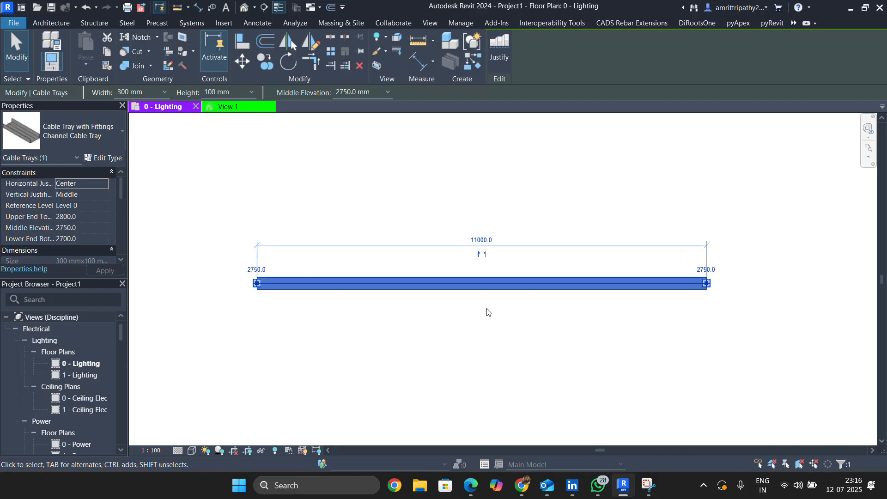
pyautogui.click(491, 333)
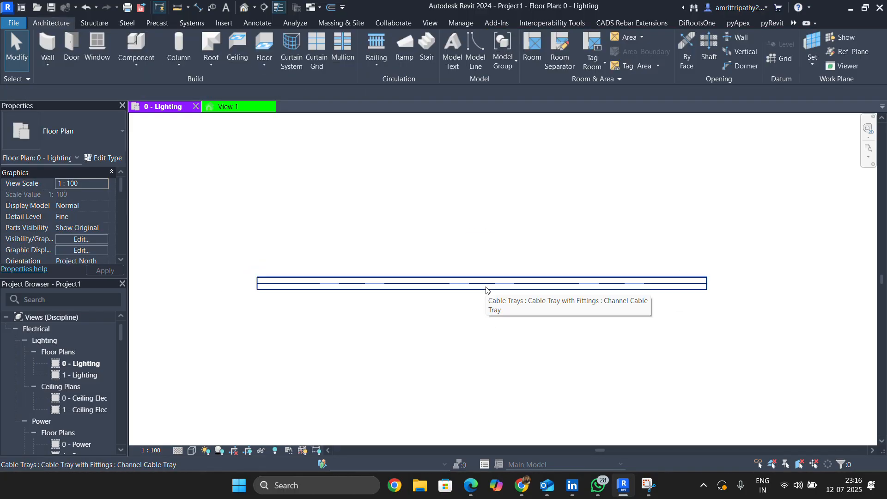
pyautogui.click(507, 295)
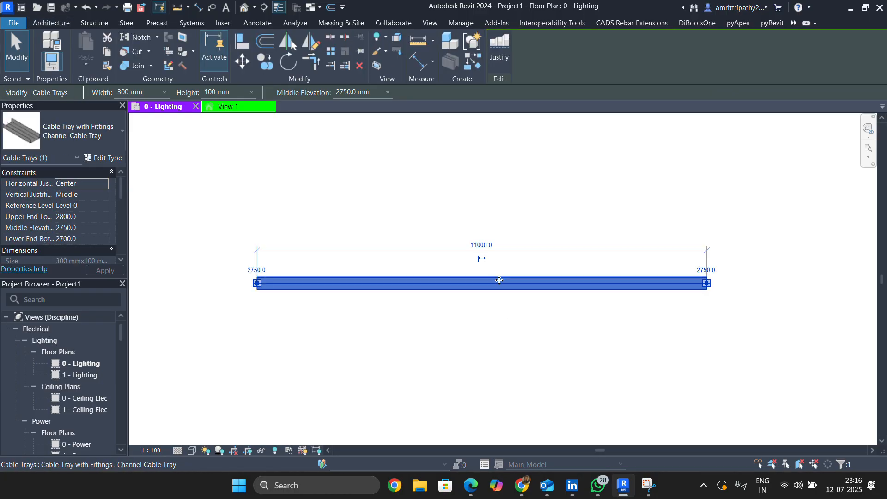
pyautogui.click(524, 328)
# Create two similar horizontal channel cable trays, one about 7000 mm long below the existing tray and one about 5000 mm long above it
pyautogui.click(499, 291)
pyautogui.press('c')
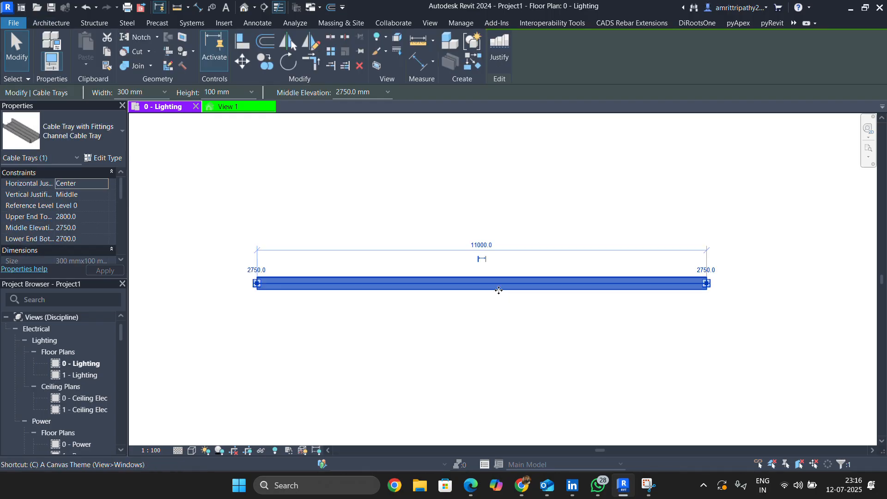
pyautogui.press('s')
pyautogui.click(340, 363)
pyautogui.click(627, 363)
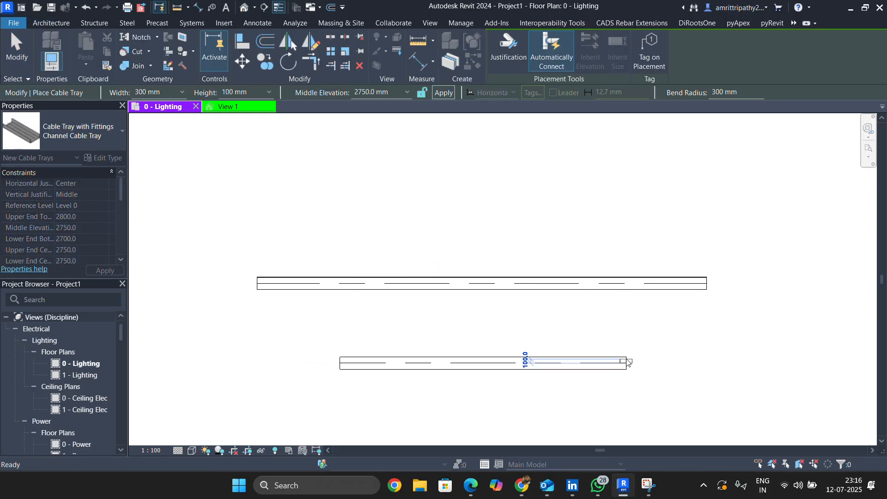
pyautogui.click(375, 219)
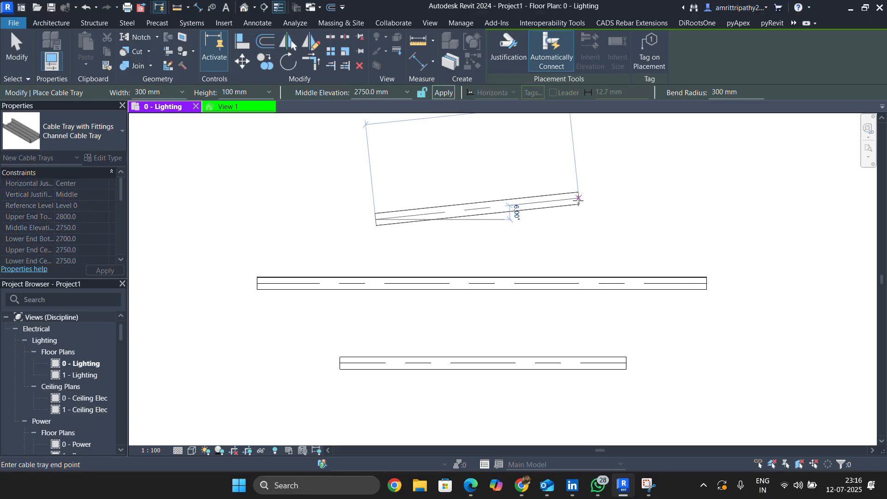
pyautogui.click(580, 218)
pyautogui.press('Escape')
pyautogui.press('Escape')
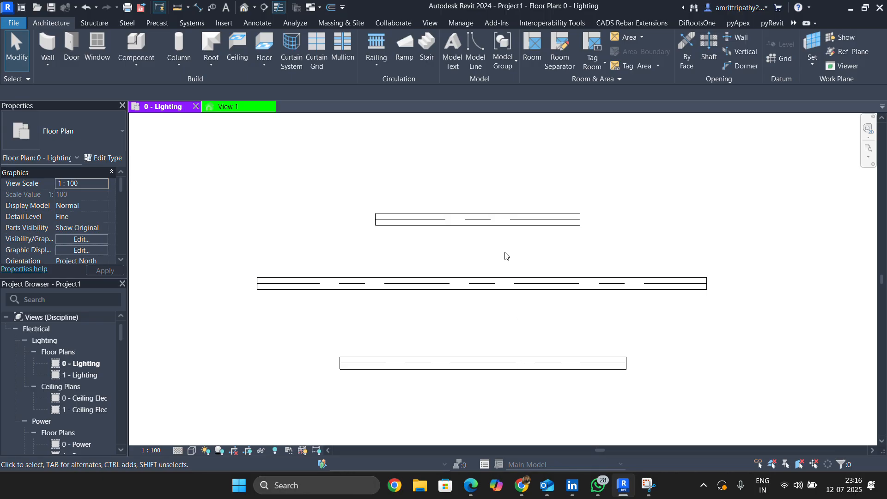
# Inspect the shortest cable tray and check the type properties of the lowest one to compare the trays' shared type parameters
pyautogui.scroll(-2, 494, 237)
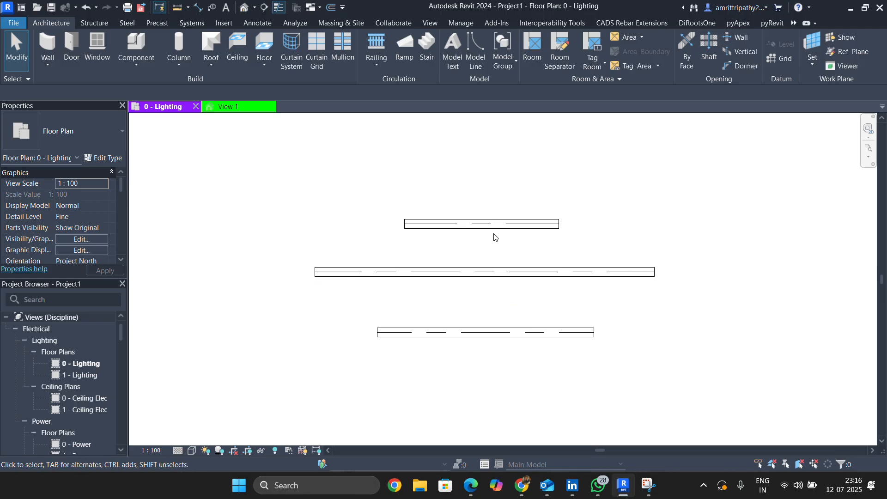
pyautogui.click(491, 220)
pyautogui.scroll(2, 489, 223)
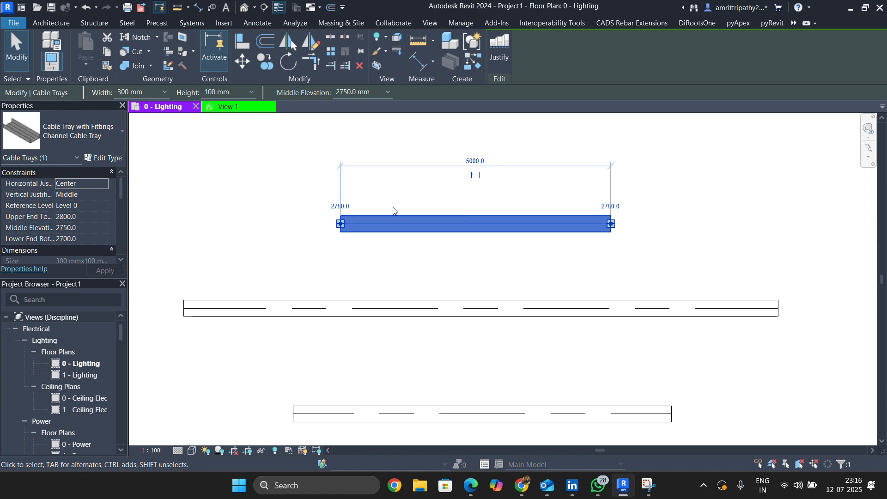
pyautogui.click(511, 254)
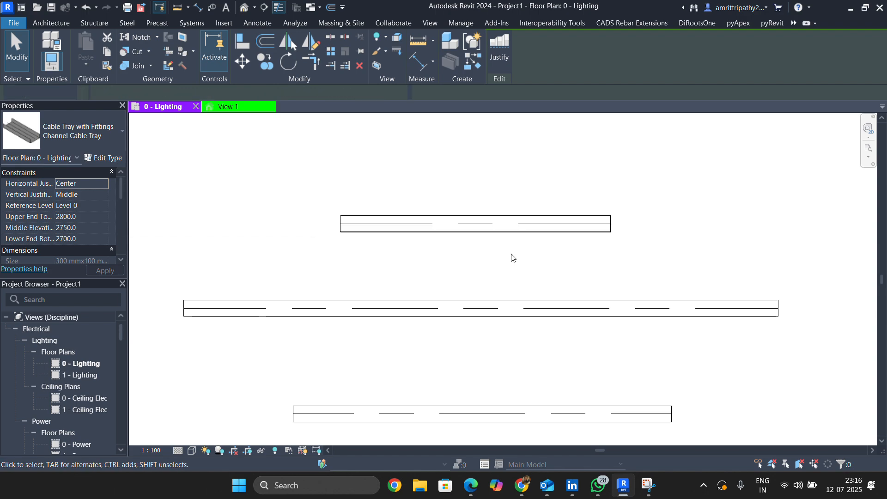
pyautogui.click(111, 158)
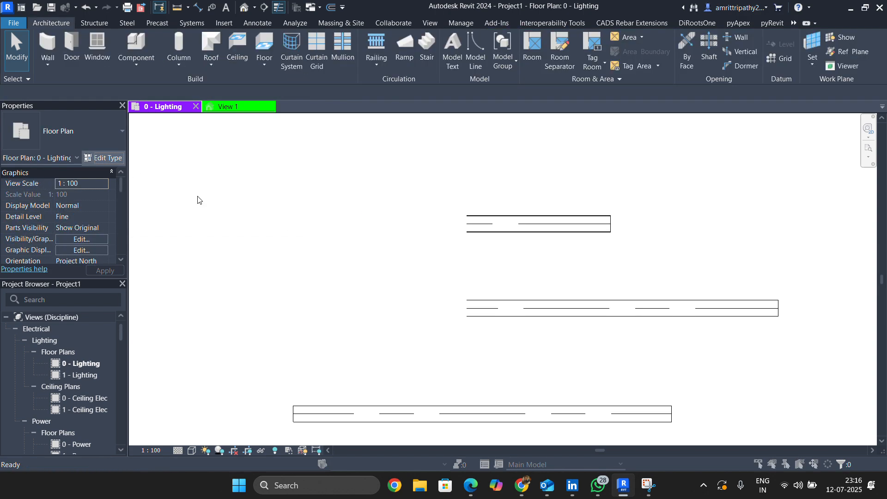
pyautogui.click(572, 67)
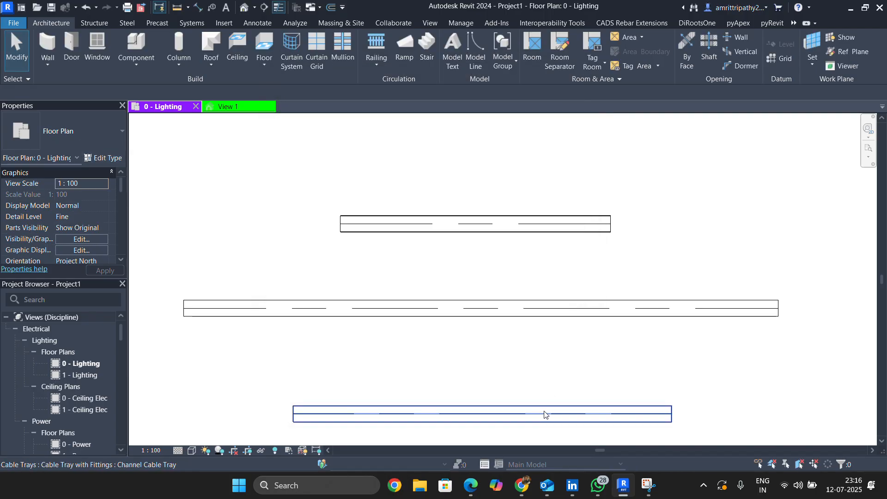
pyautogui.click(544, 414)
pyautogui.click(108, 157)
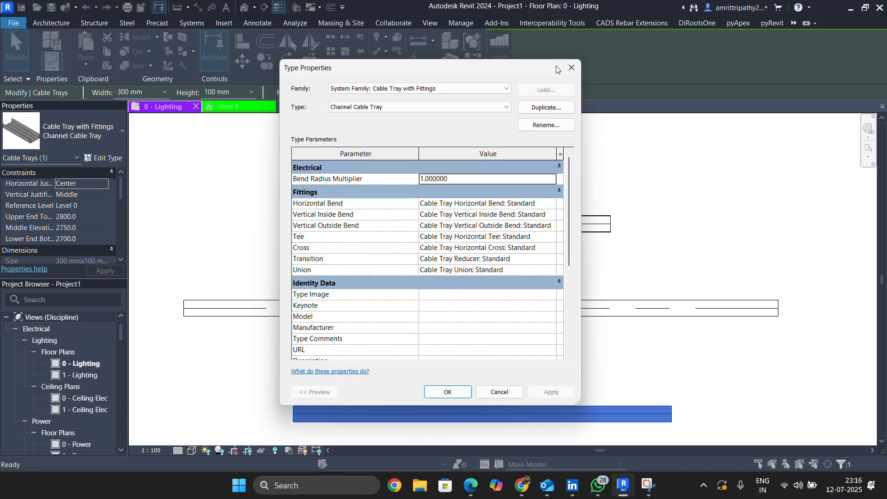
pyautogui.click(571, 67)
pyautogui.scroll(-3, 523, 181)
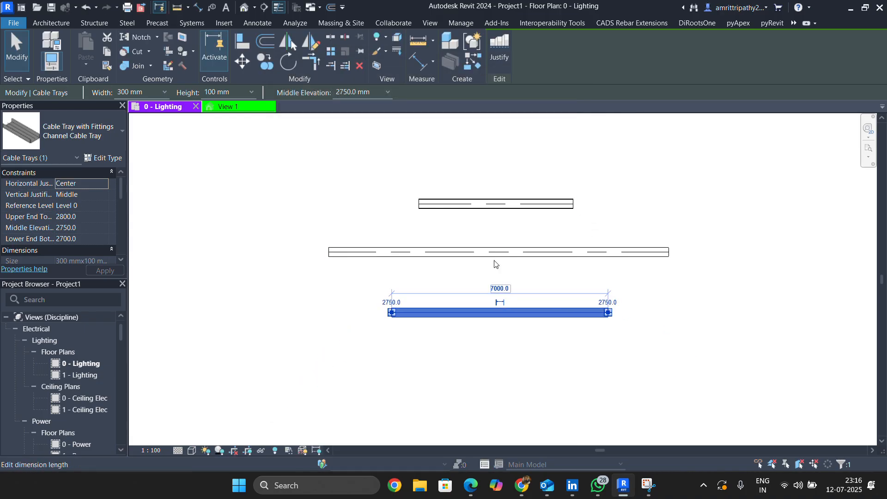
pyautogui.press('Escape')
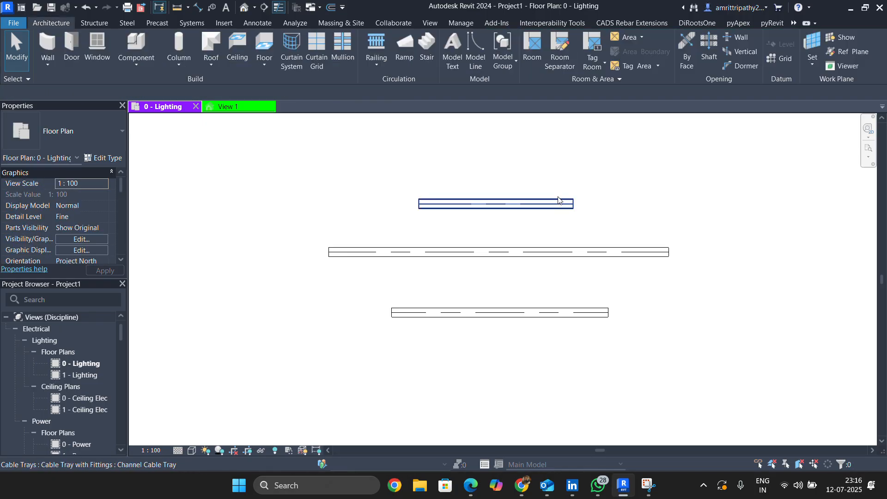
# Examine the instance constraints and dimensions of the uppermost cable tray, including its width, height and length
pyautogui.scroll(1, 564, 162)
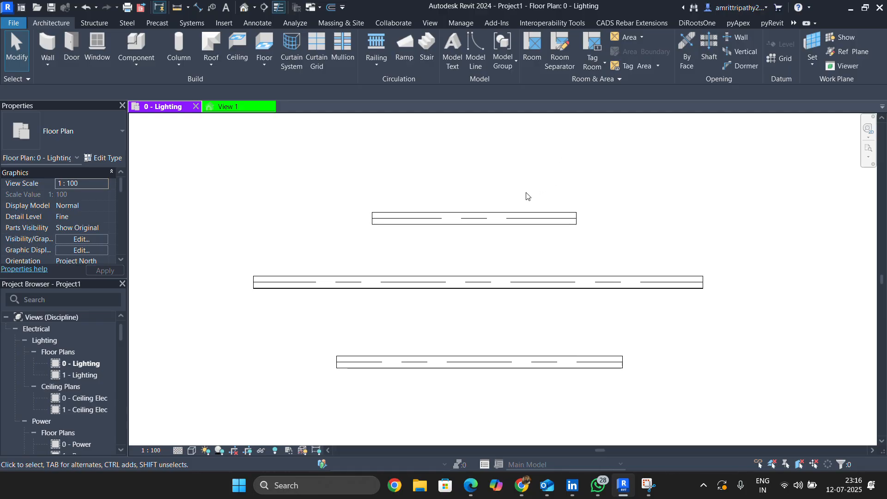
pyautogui.click(528, 214)
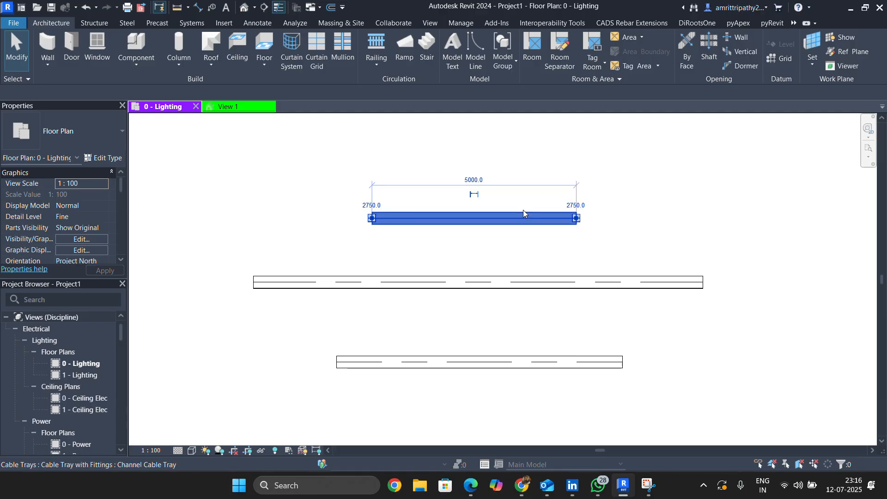
pyautogui.scroll(1, 523, 210)
pyautogui.scroll(1, 523, 210)
pyautogui.click(581, 279)
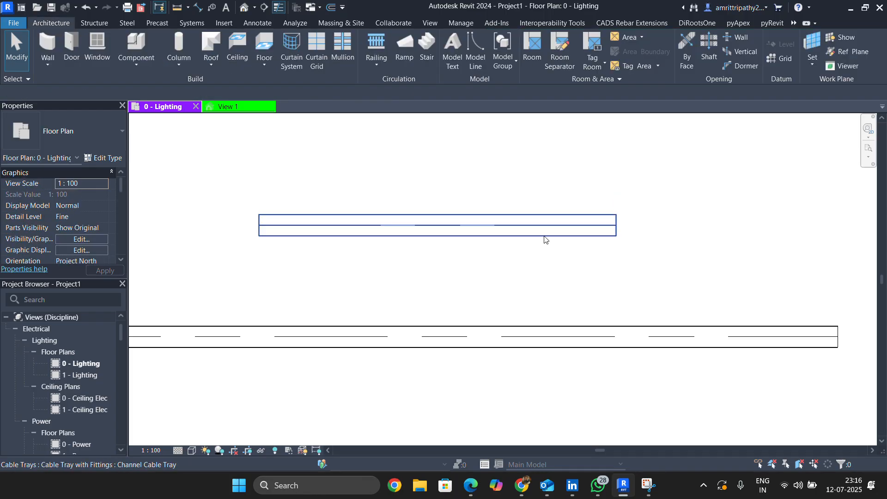
pyautogui.click(544, 236)
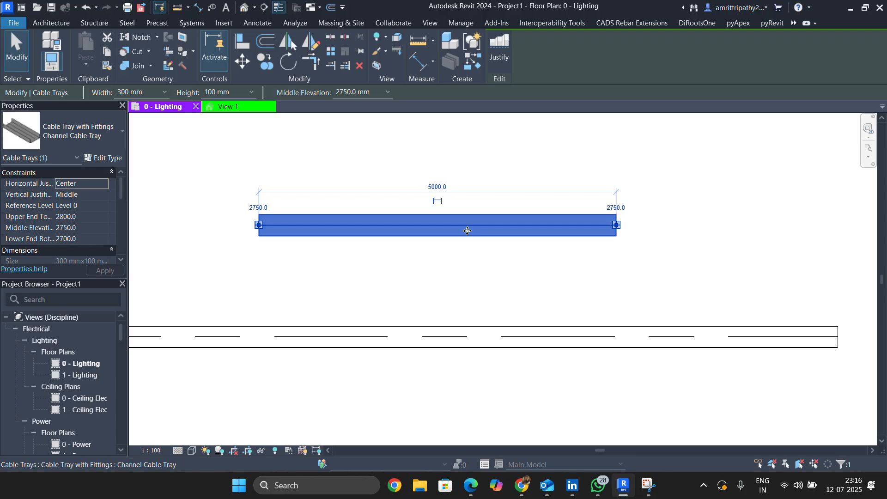
pyautogui.click(495, 291)
pyautogui.click(483, 234)
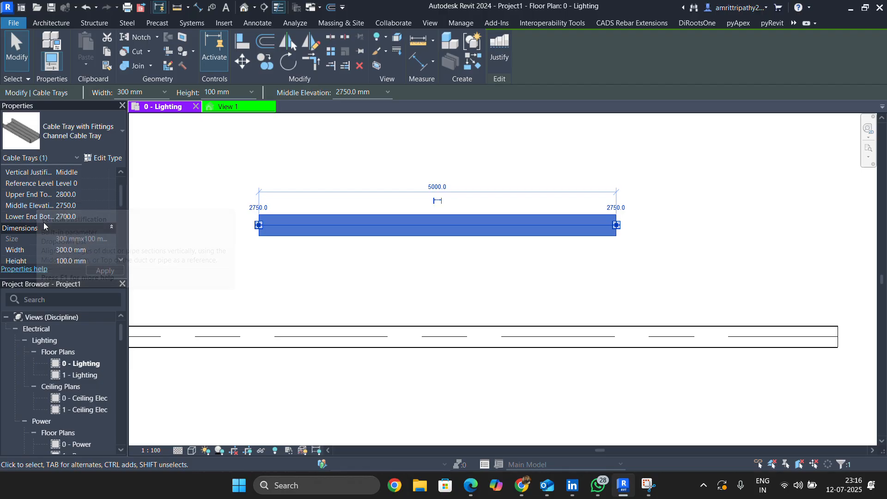
pyautogui.scroll(-3, 46, 222)
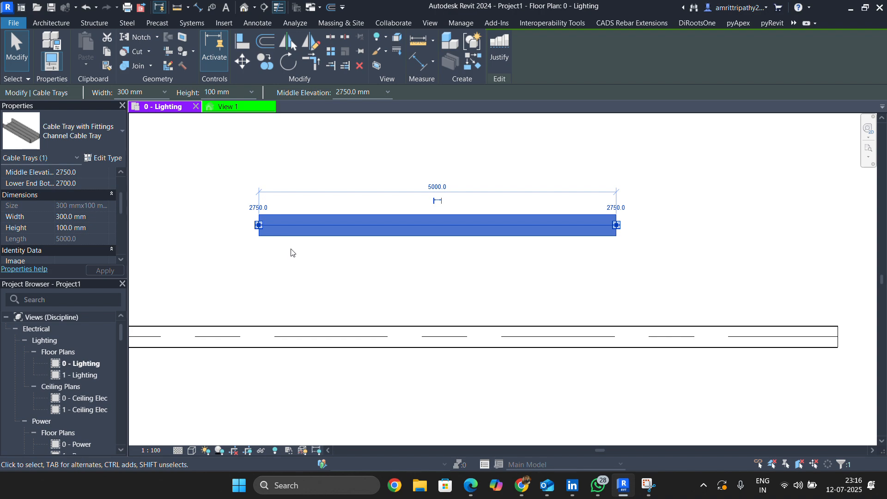
pyautogui.click(402, 245)
pyautogui.click(414, 228)
pyautogui.click(418, 268)
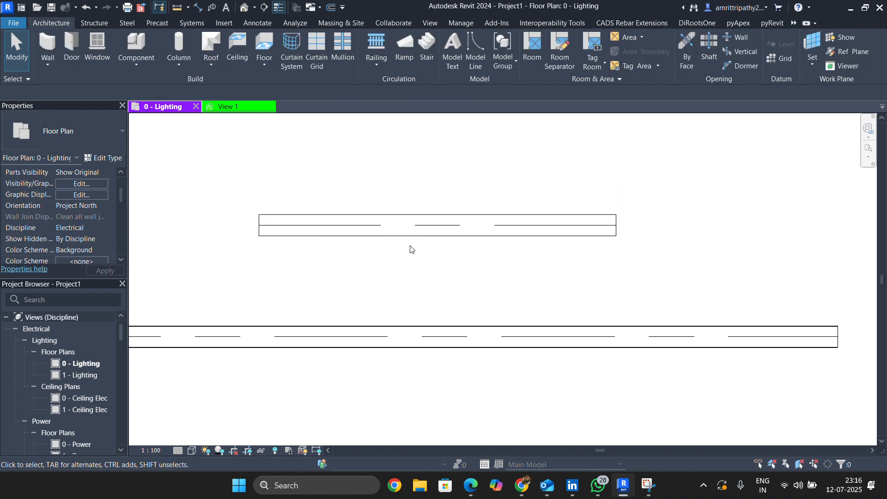
# Review the uppermost tray's instance properties again, from dimensions through identity data and phasing to the IFC parameters
pyautogui.click(400, 218)
pyautogui.click(421, 267)
pyautogui.click(424, 231)
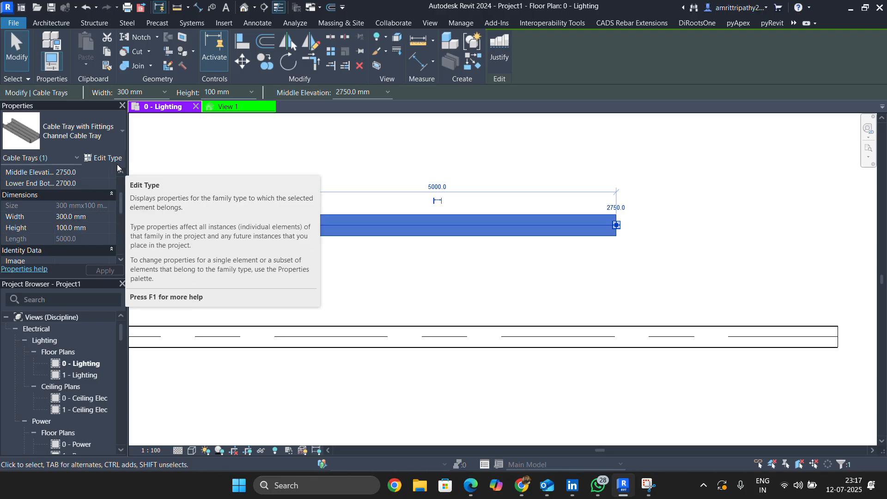
pyautogui.press('Escape')
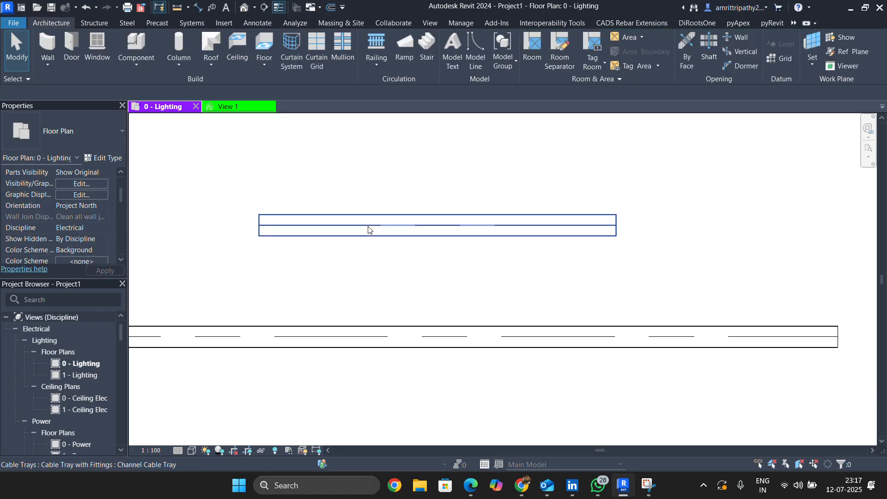
pyautogui.click(368, 230)
pyautogui.scroll(-3, 61, 207)
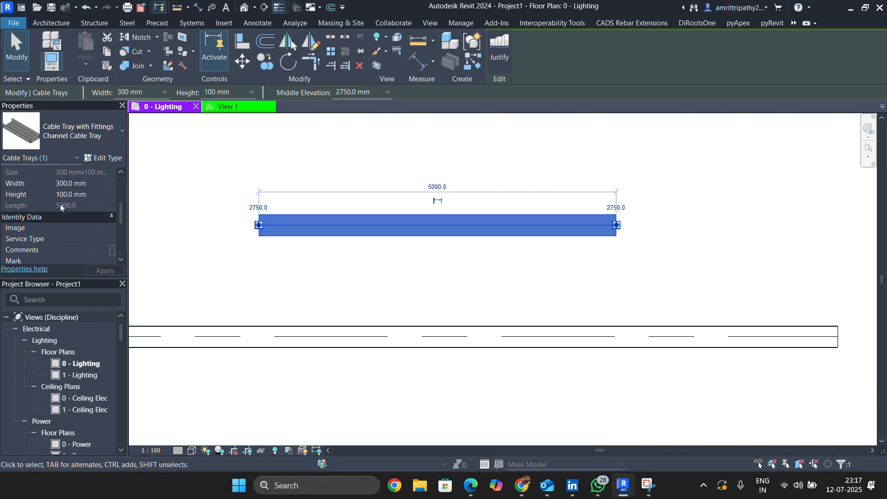
pyautogui.scroll(-5, 63, 215)
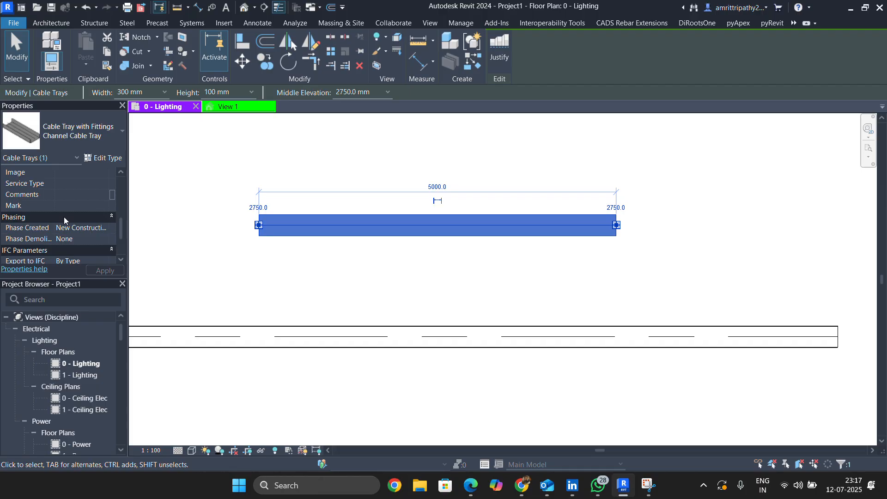
pyautogui.scroll(5, 73, 225)
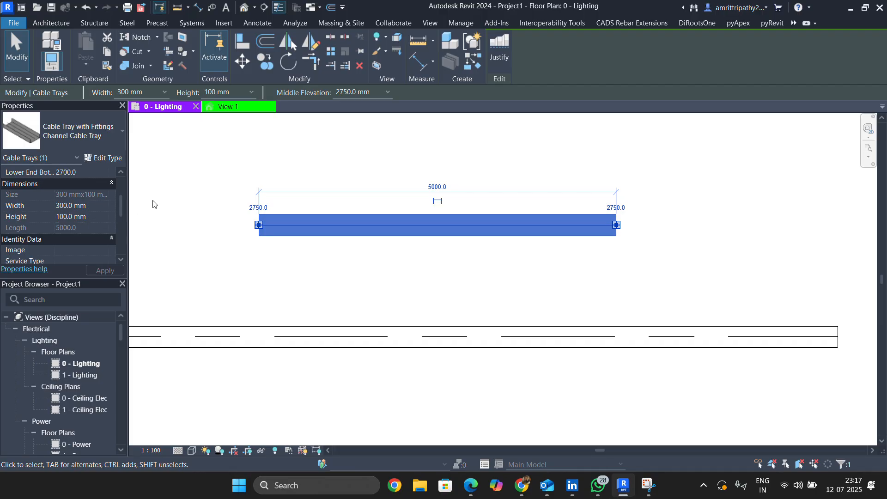
pyautogui.click(341, 164)
pyautogui.click(363, 215)
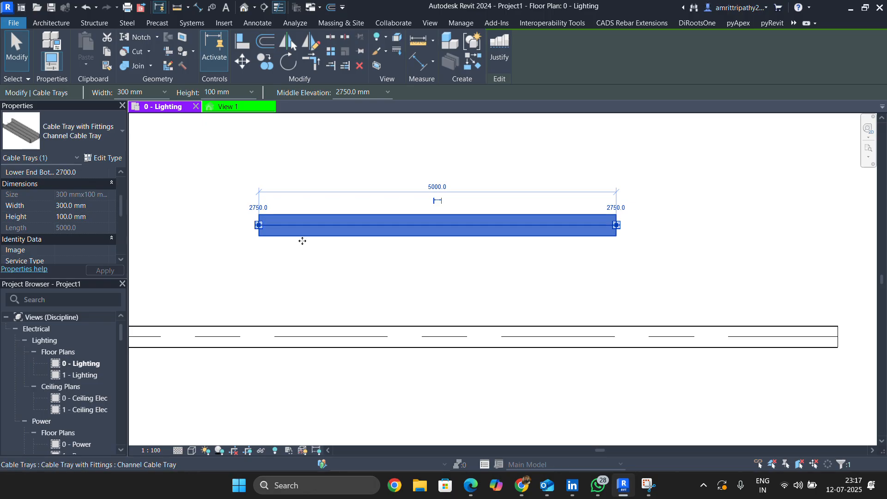
pyautogui.click(439, 256)
pyautogui.scroll(-2, 453, 200)
pyautogui.scroll(2, 438, 234)
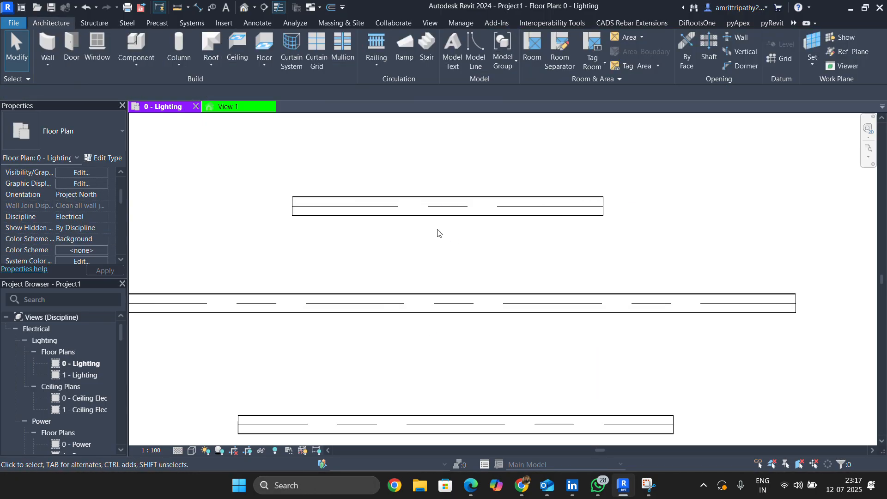
pyautogui.scroll(-2, 447, 205)
pyautogui.scroll(-1, 447, 205)
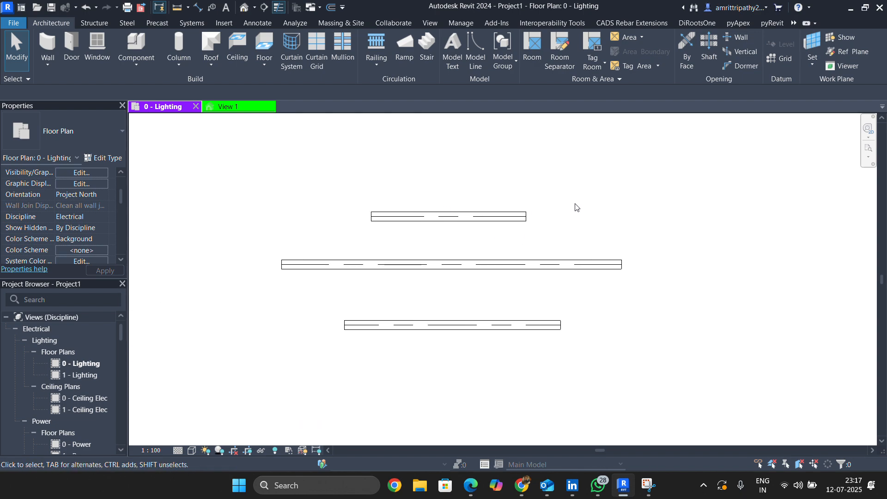